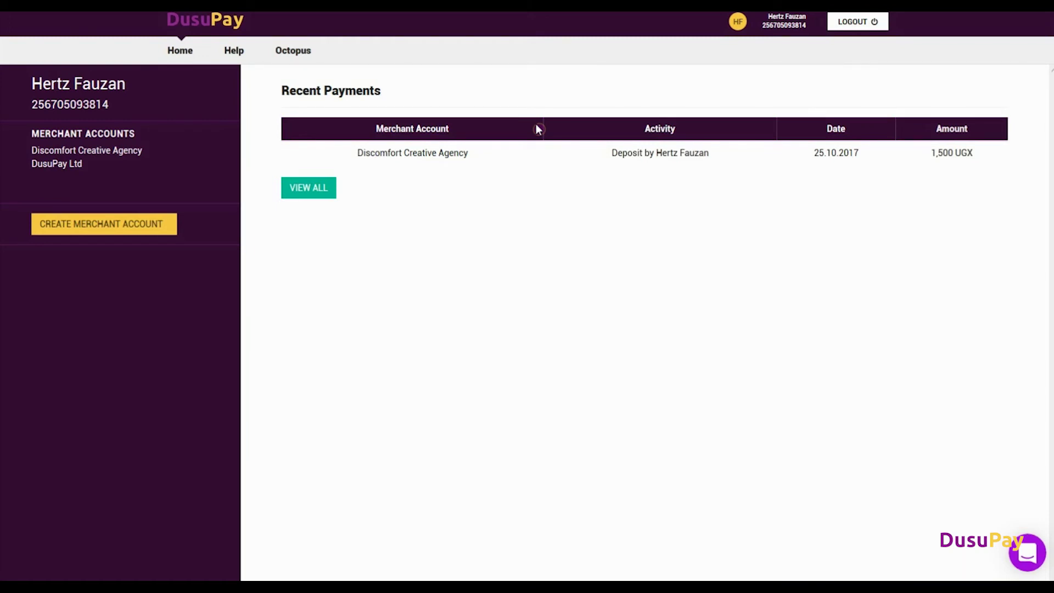
# - Open the DusuPay Ltd merchant account and go to its Payout Sub Accounts page
pyautogui.click(68, 167)
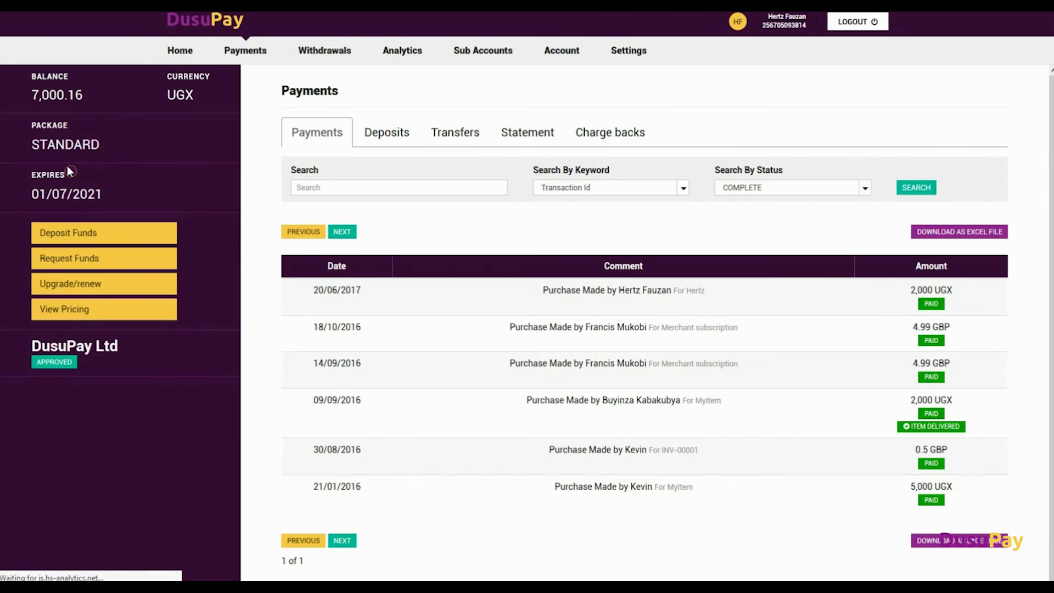
pyautogui.click(472, 55)
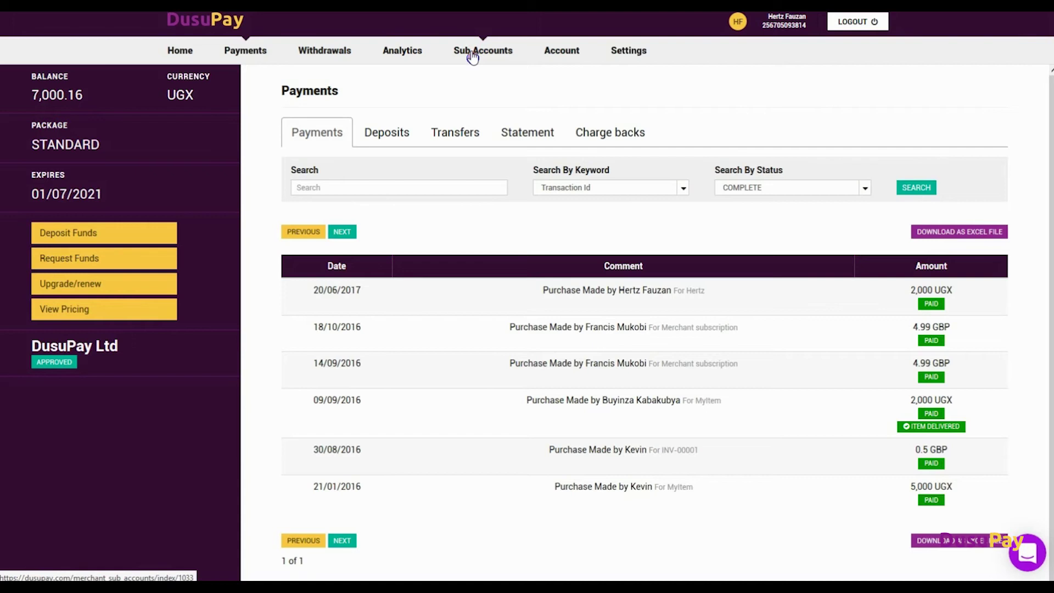
pyautogui.click(471, 55)
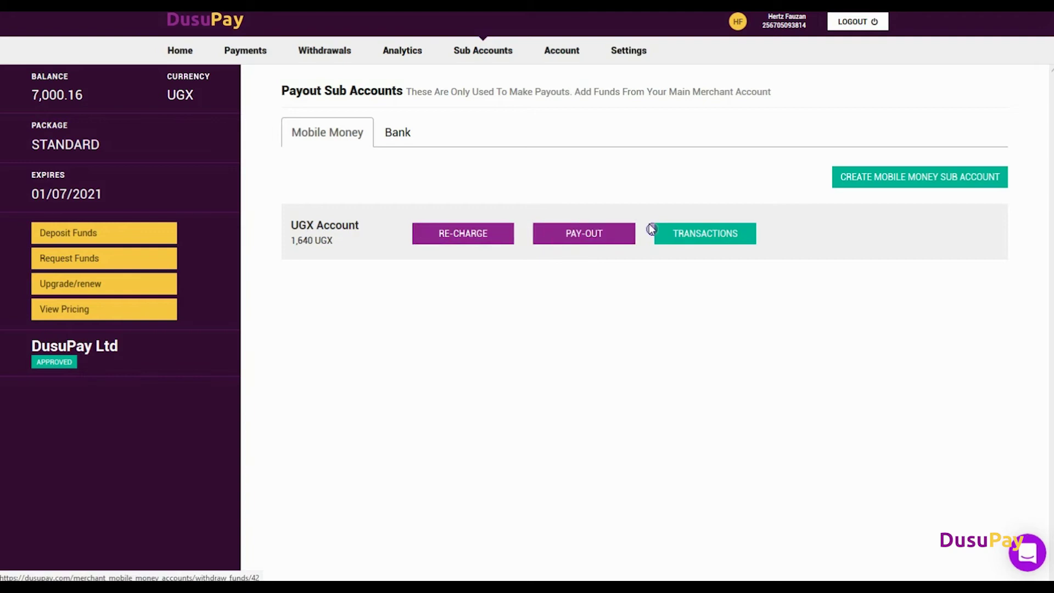
# - Fill in a 500 UGX payout from the UGX Account with the recipient's mobile number and owner name
pyautogui.click(602, 237)
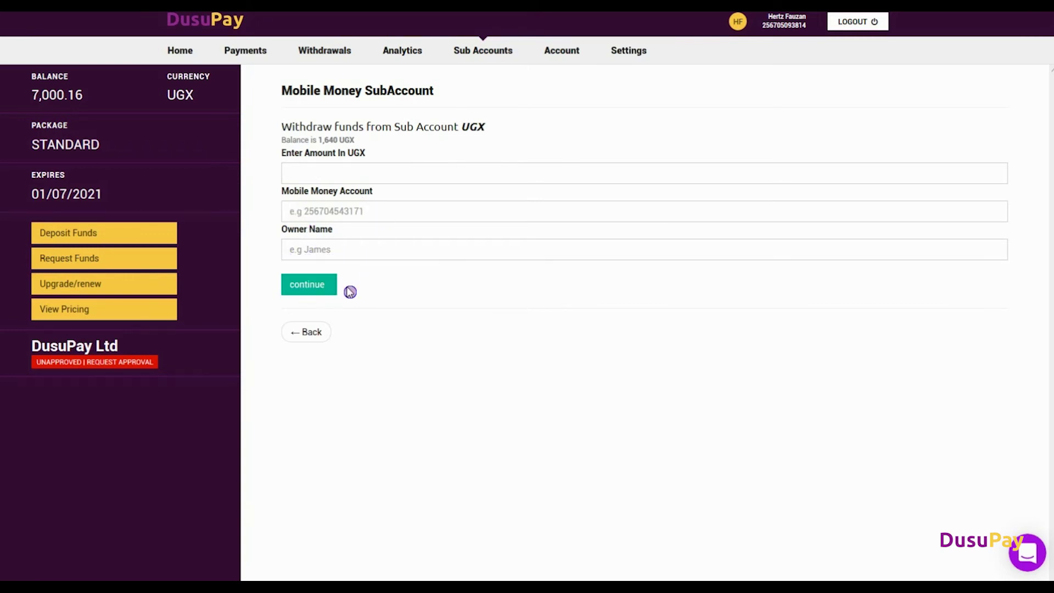
pyautogui.click(414, 172)
pyautogui.write('500')
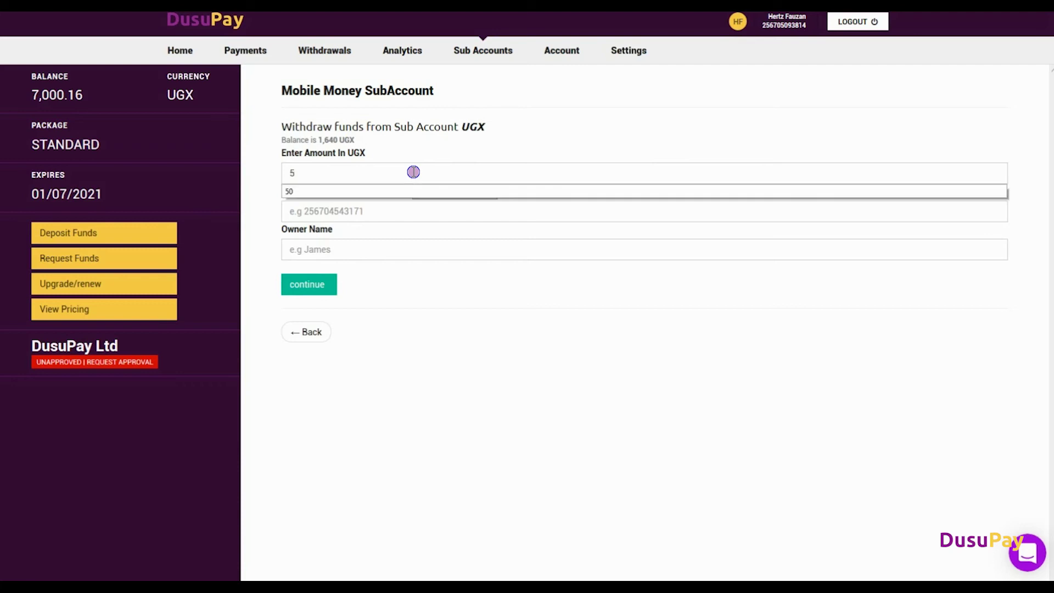
pyautogui.click(370, 211)
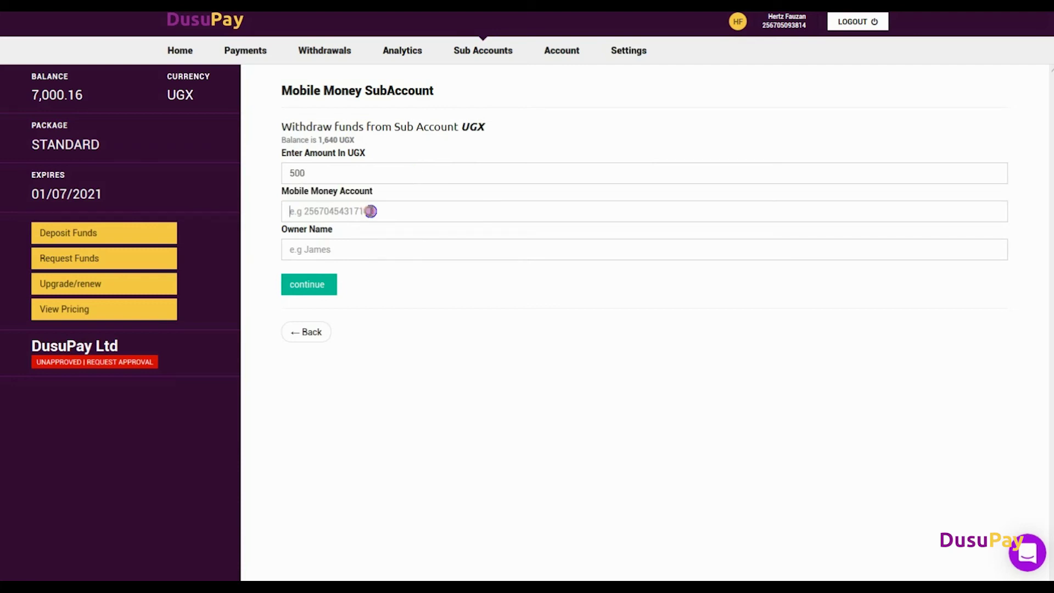
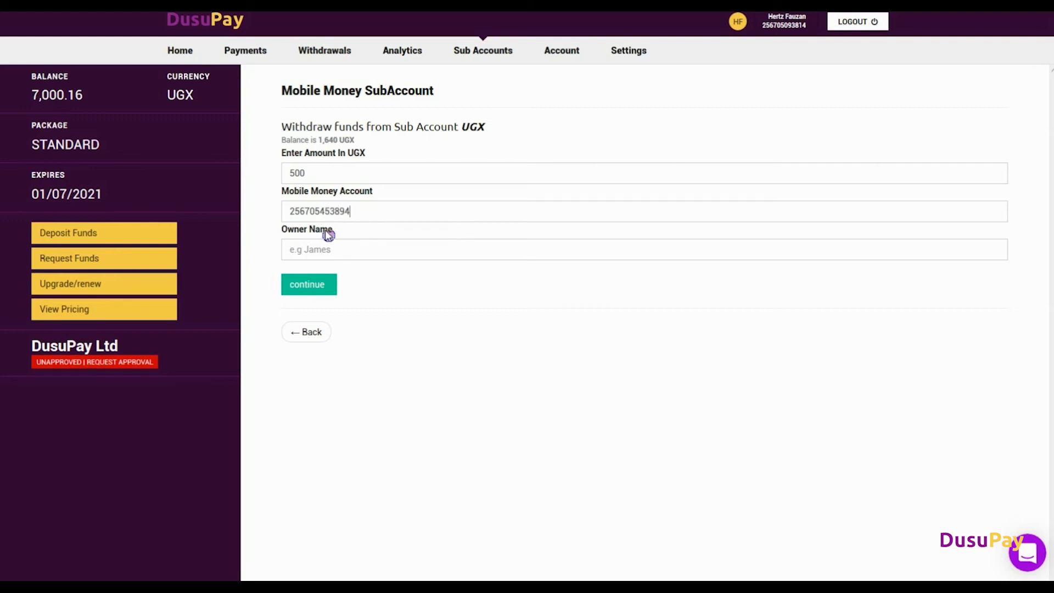
pyautogui.click(316, 253)
pyautogui.hotkey('ctrl', 'a')
pyautogui.write('Kak')
pyautogui.click(324, 284)
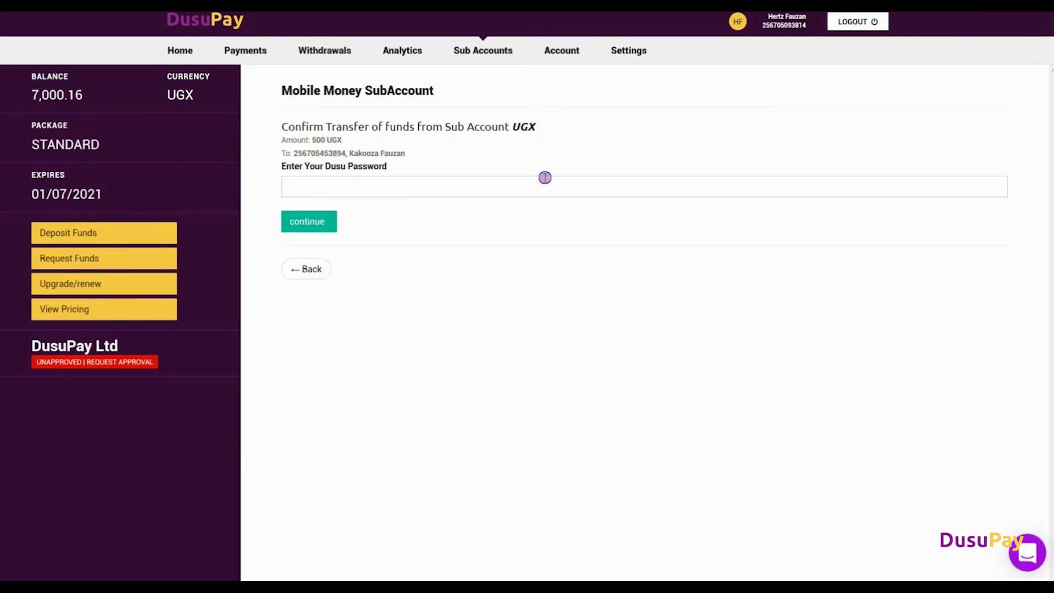
# - Confirm the 500 UGX transfer with the saved account password
pyautogui.click(313, 183)
pyautogui.click(321, 203)
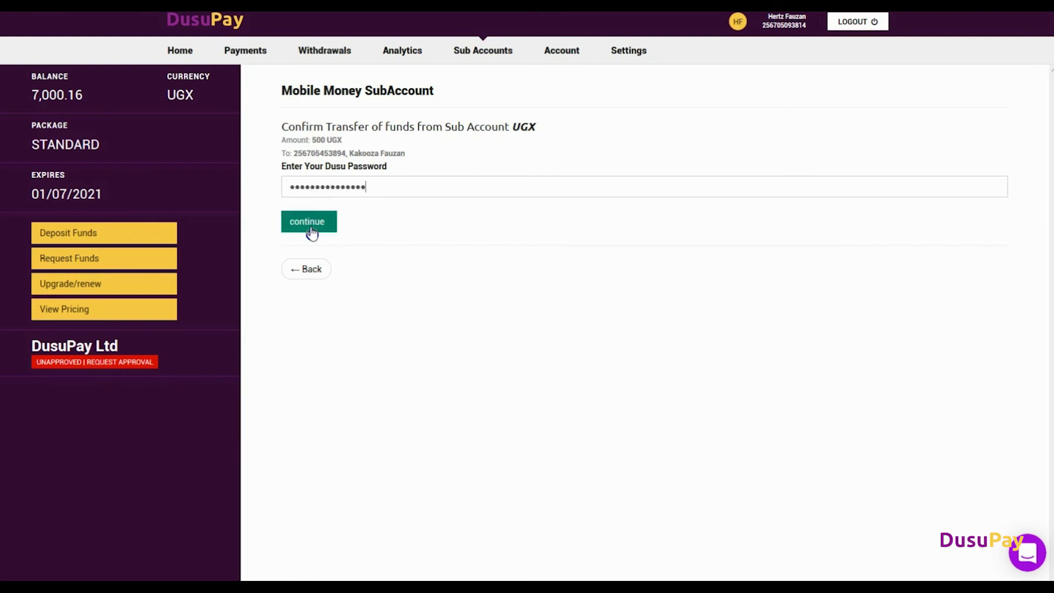
pyautogui.click(314, 226)
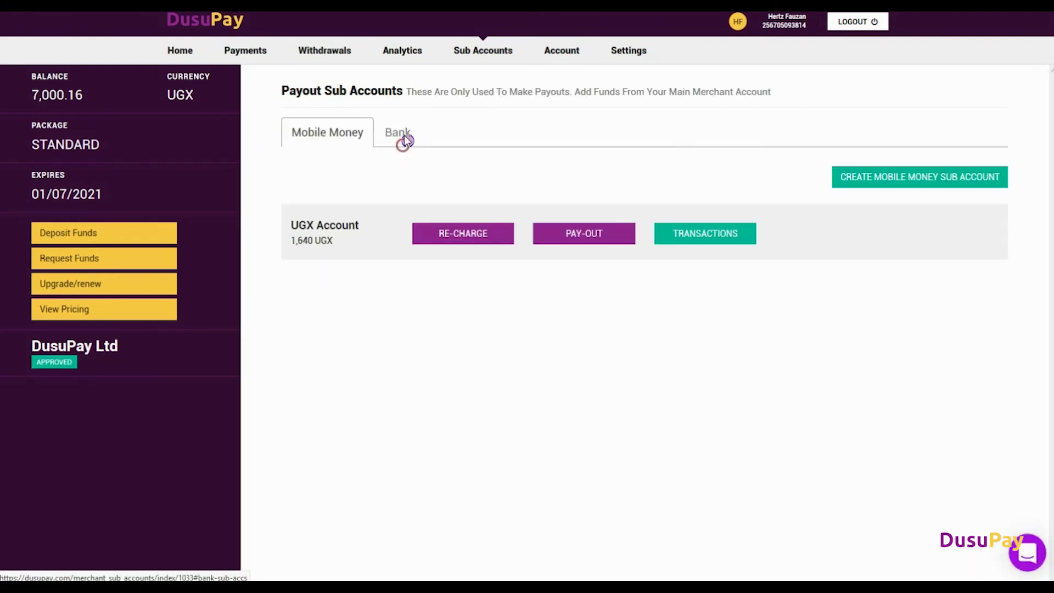
pyautogui.click(403, 137)
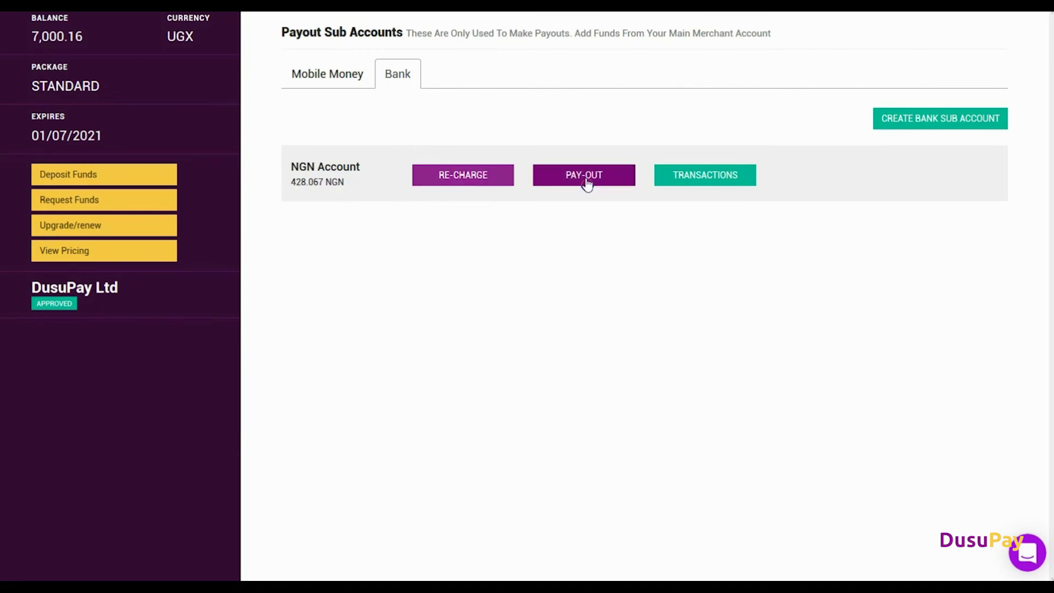
pyautogui.click(446, 177)
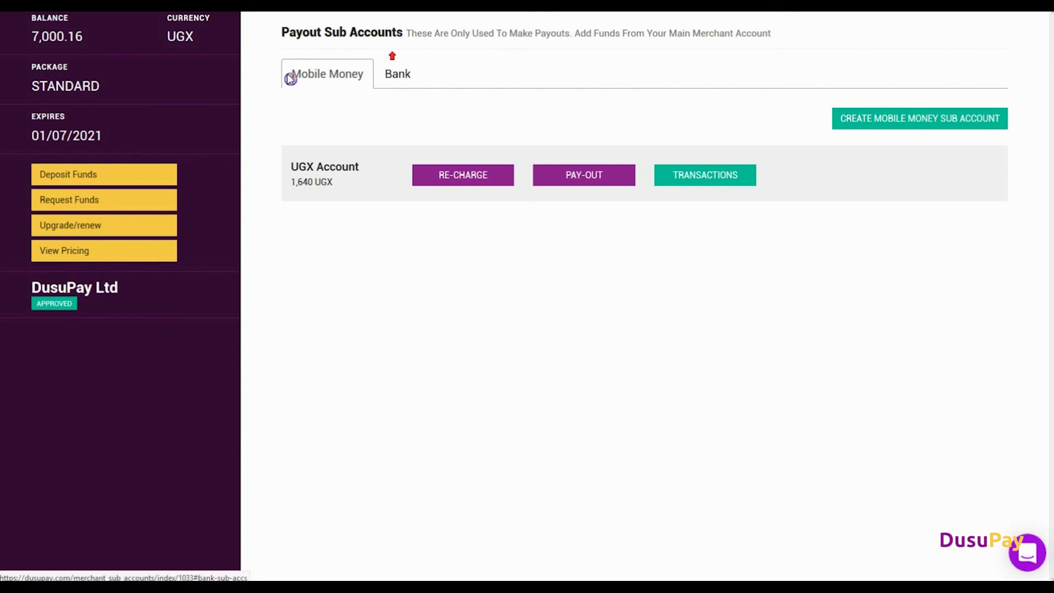
pyautogui.scroll(2, 322, 160)
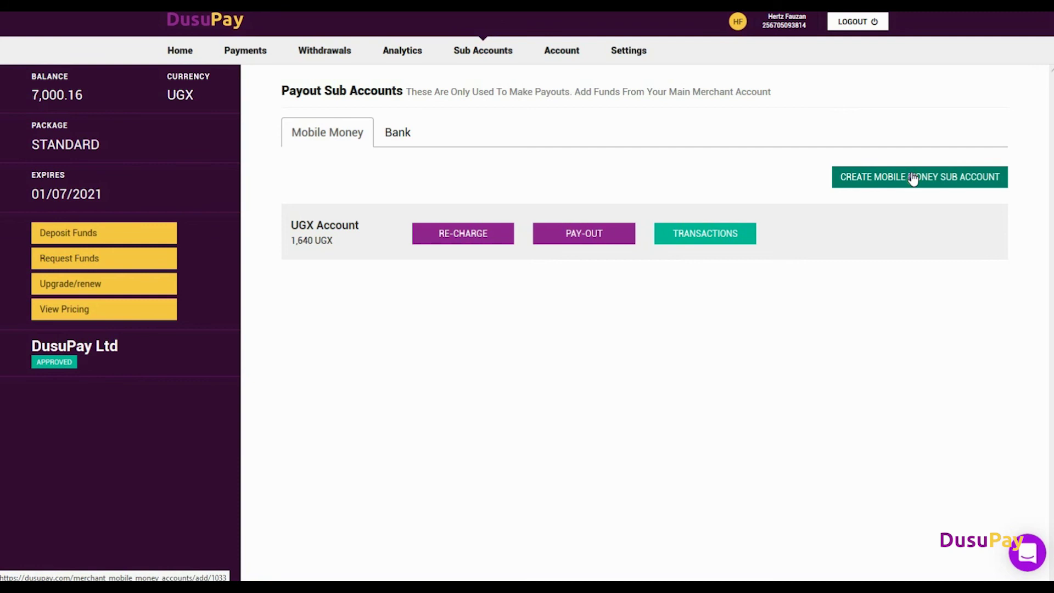
pyautogui.click(913, 178)
pyautogui.click(322, 162)
pyautogui.click(323, 176)
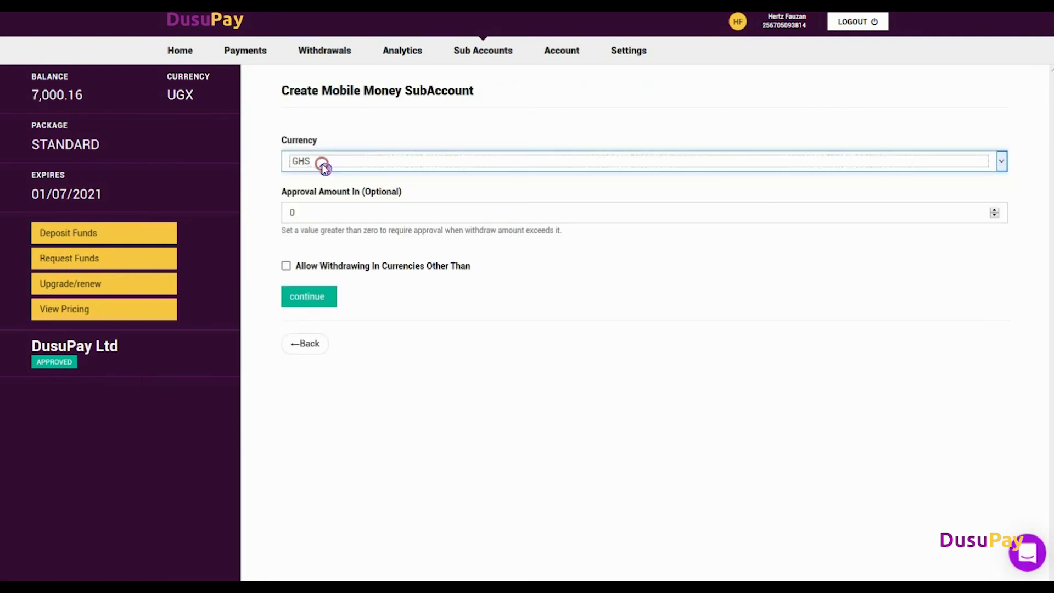
pyautogui.click(324, 166)
pyautogui.click(330, 230)
pyautogui.click(329, 213)
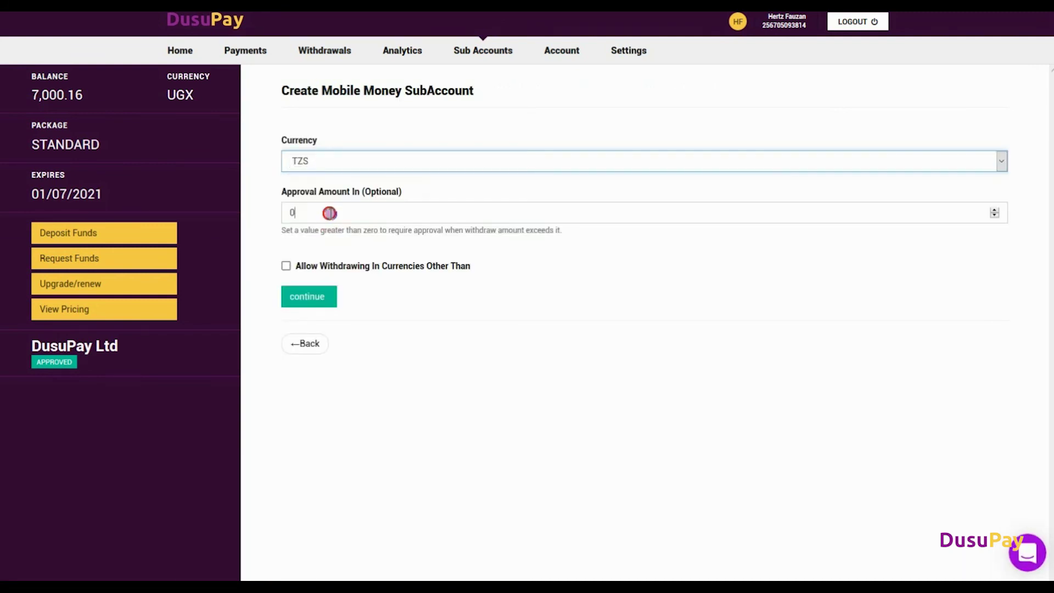
pyautogui.moveTo(329, 213); pyautogui.dragTo(258, 217)
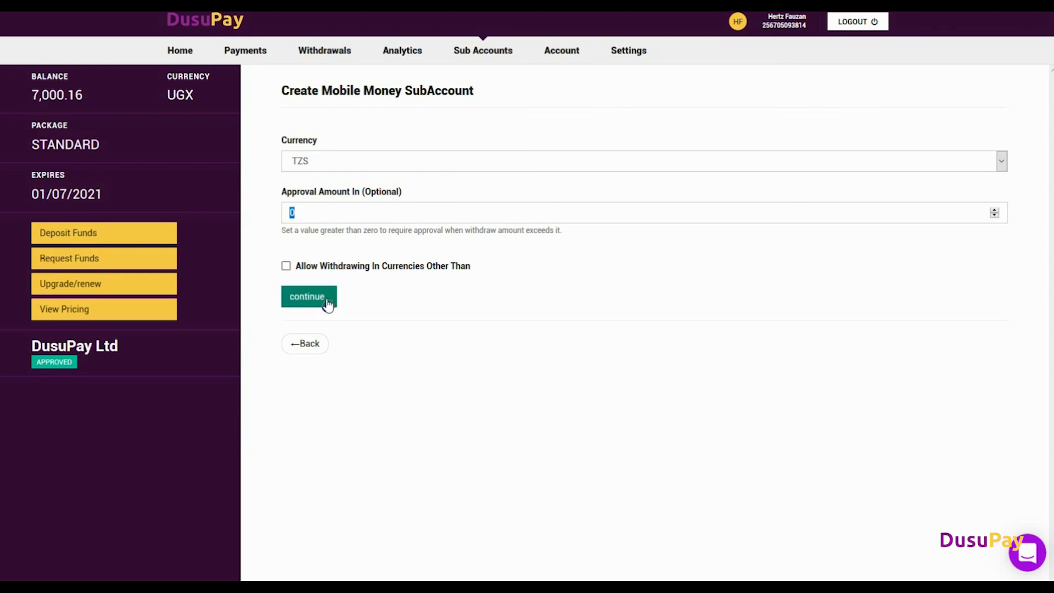
pyautogui.click(482, 50)
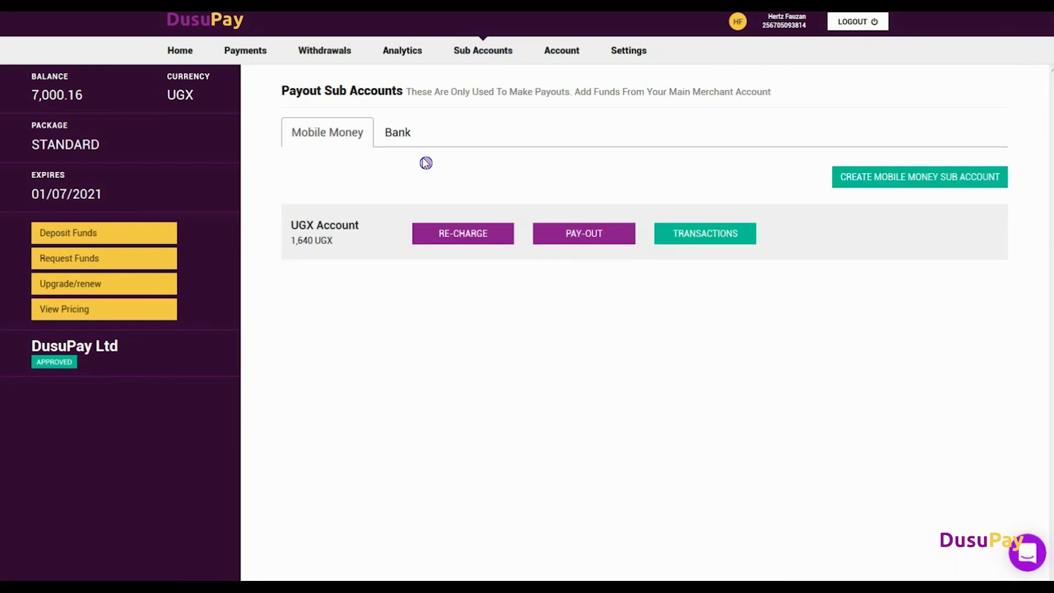
# - View the NGN bank sub-account creation form, then go to the How To Withdraw Funds page
pyautogui.click(399, 138)
pyautogui.scroll(-2, 714, 164)
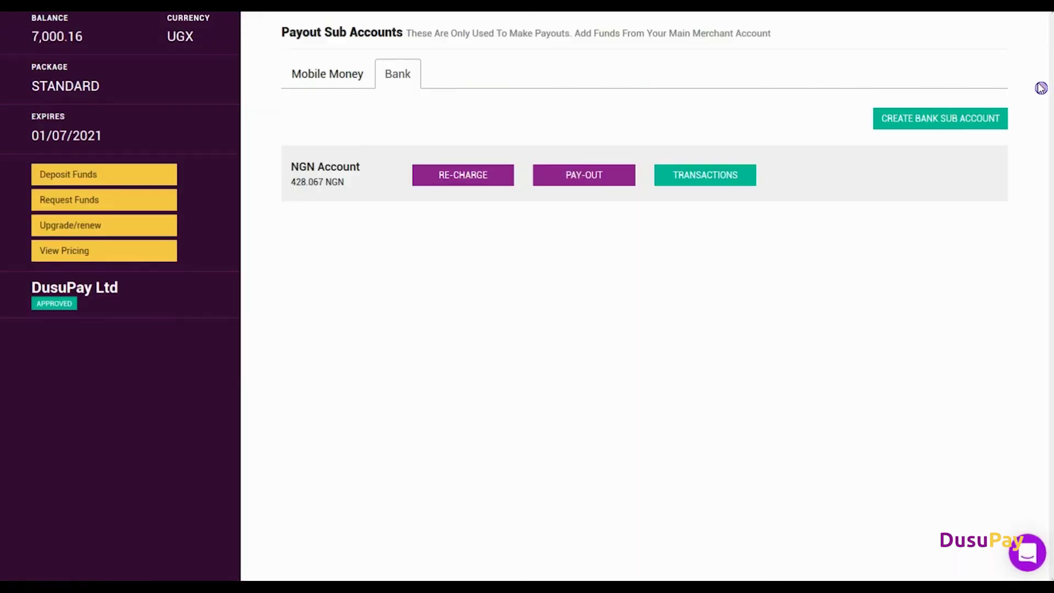
pyautogui.click(958, 118)
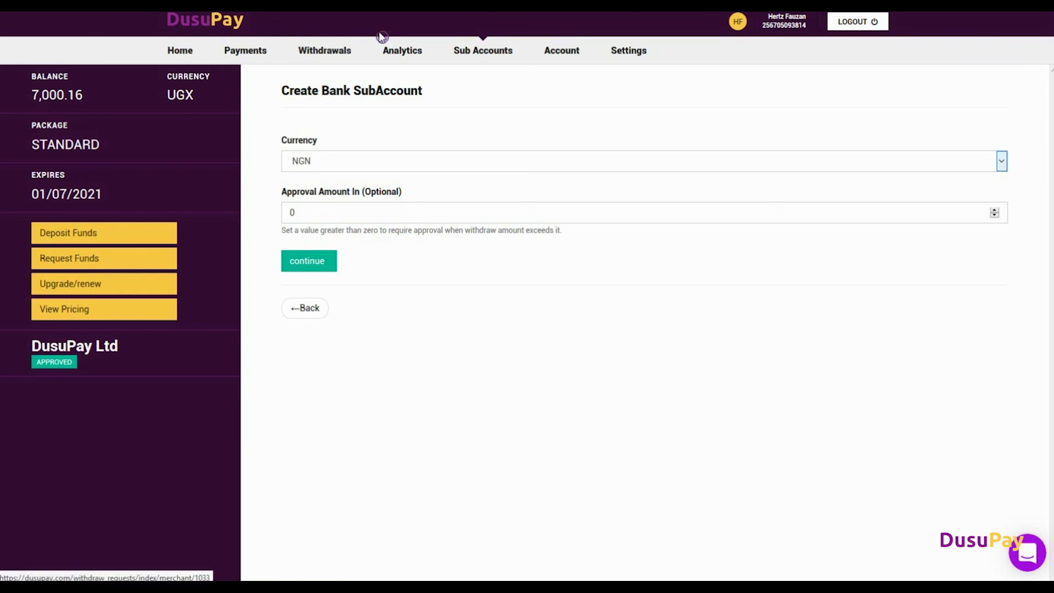
pyautogui.click(331, 49)
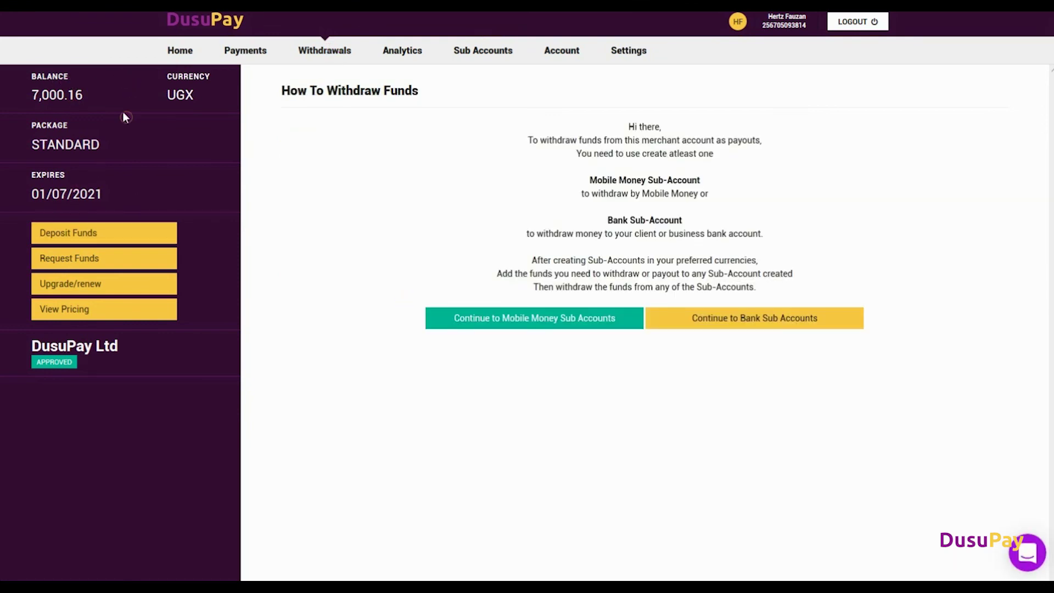
# - Return to the Payout Sub Accounts list showing the 1,640 UGX mobile money account
pyautogui.click(466, 47)
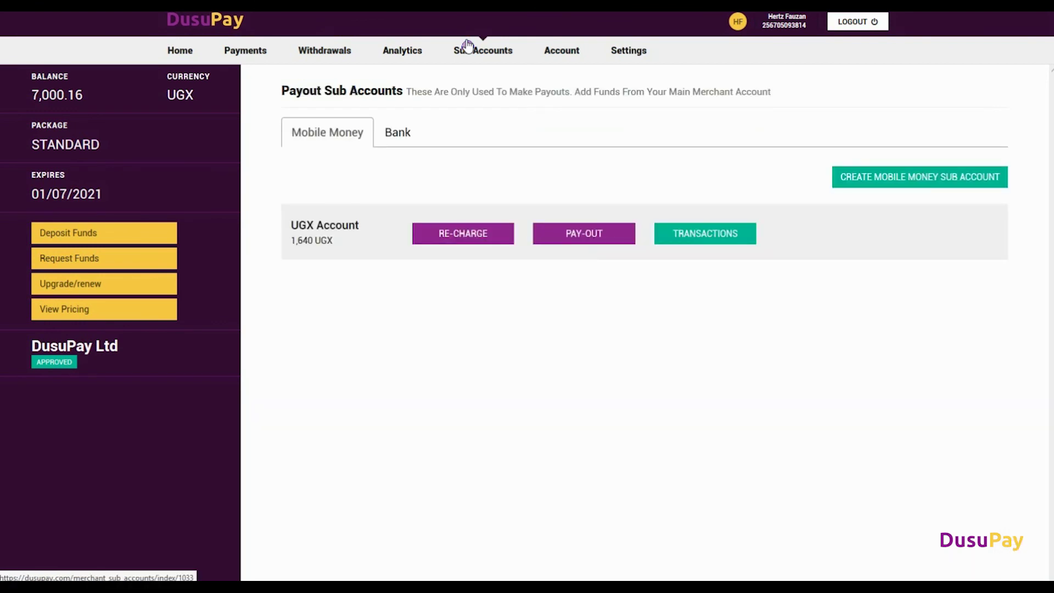